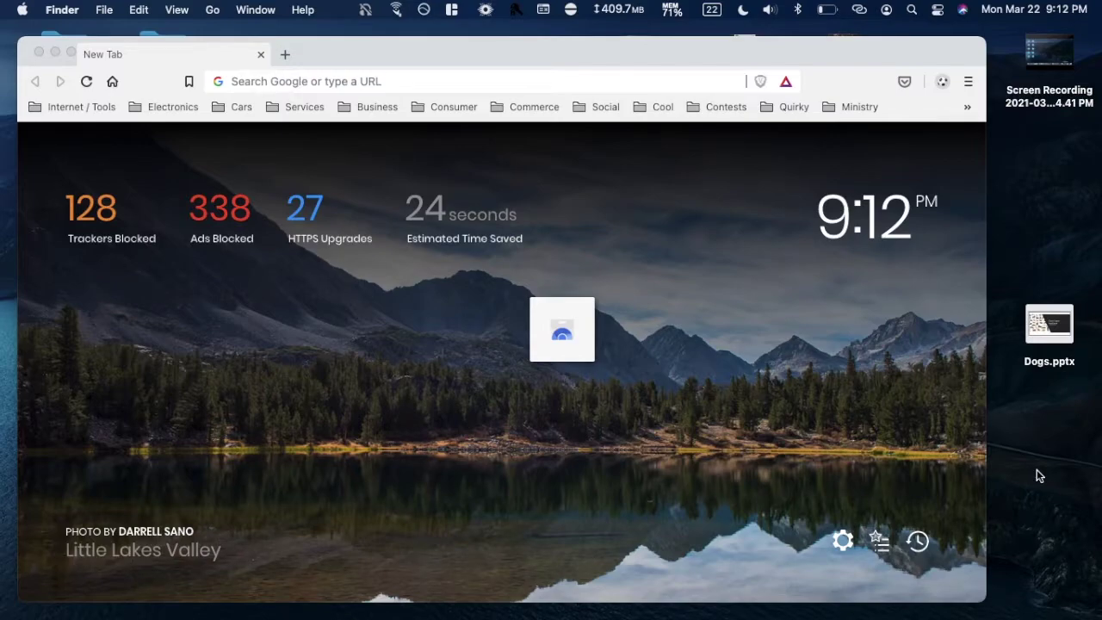
Search the web for "tech" from the new tab page.
left_click(605, 54)
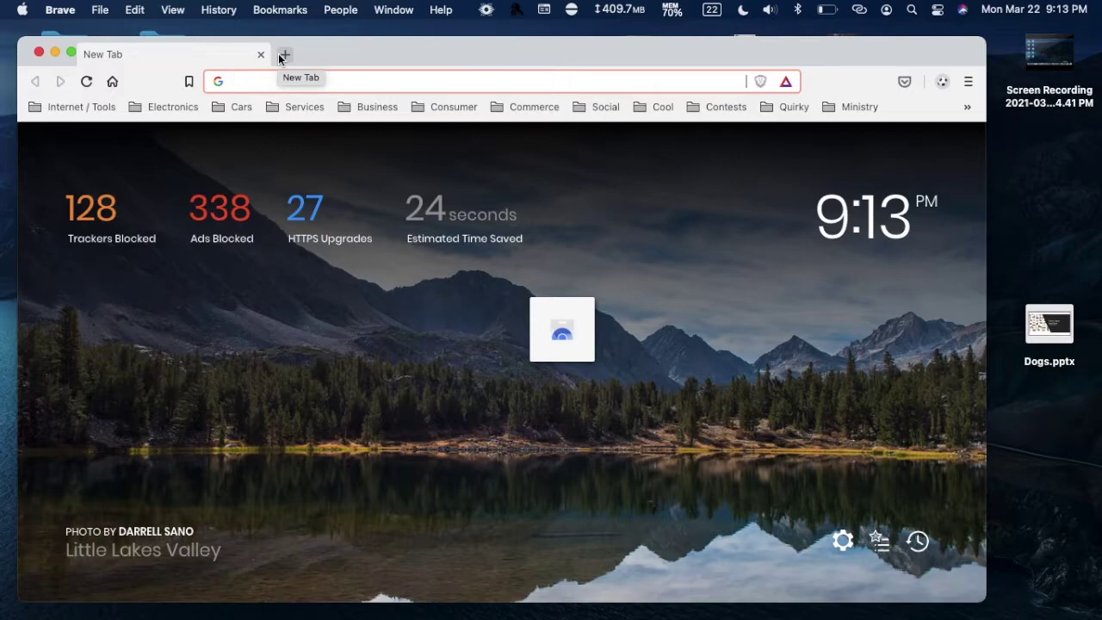
type("tech")
key("Return")
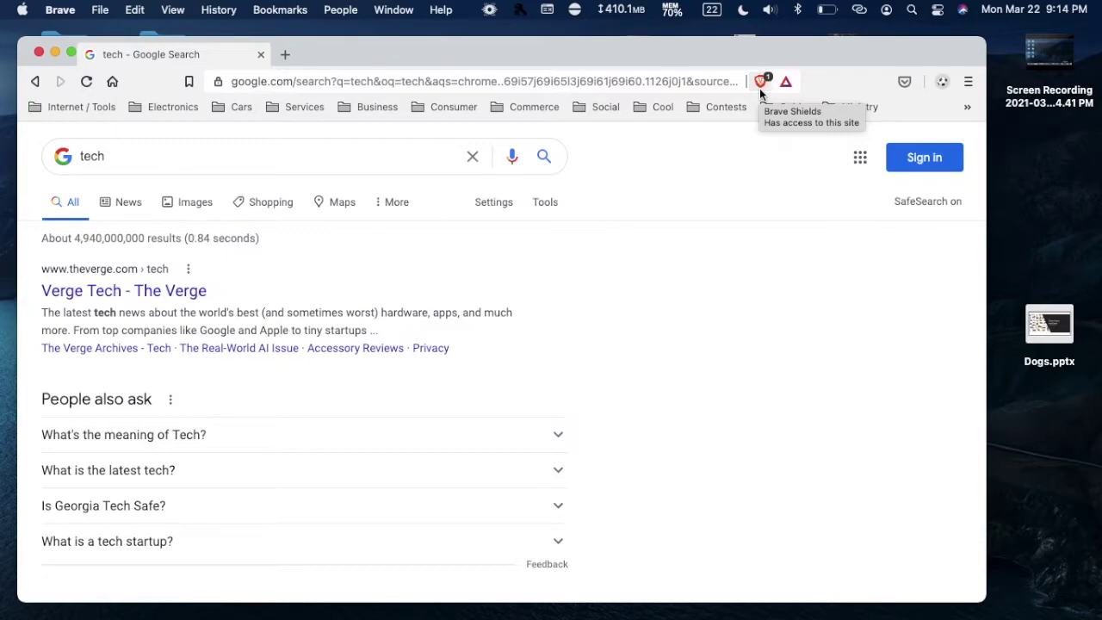
Open the global Shields defaults from the search results page and review the Ad Control and Cookie Control options.
left_click(759, 82)
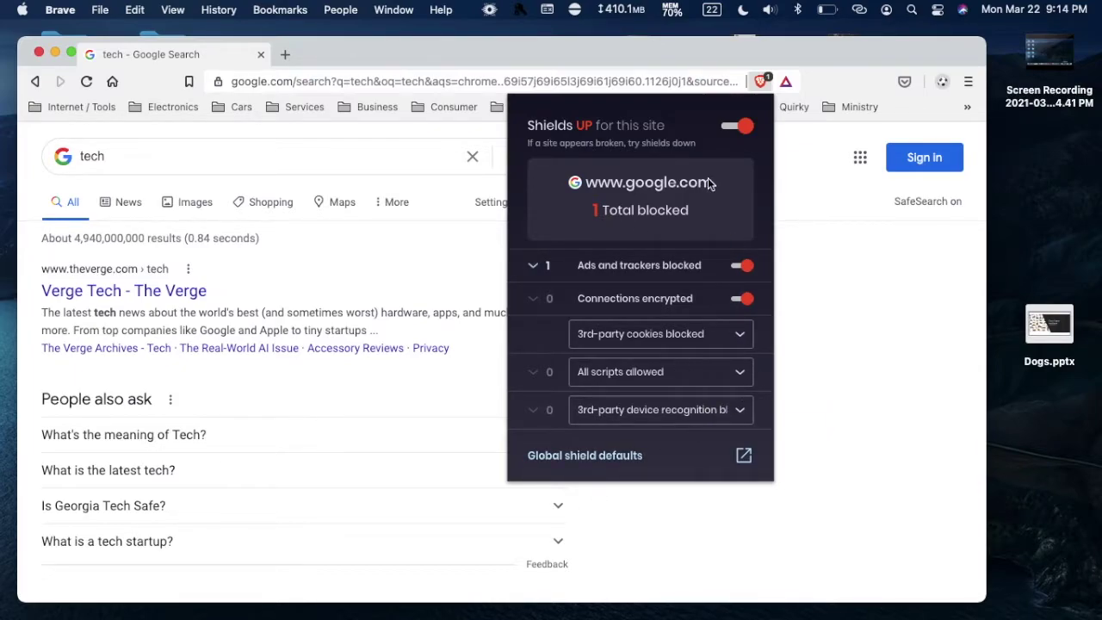
left_click(617, 463)
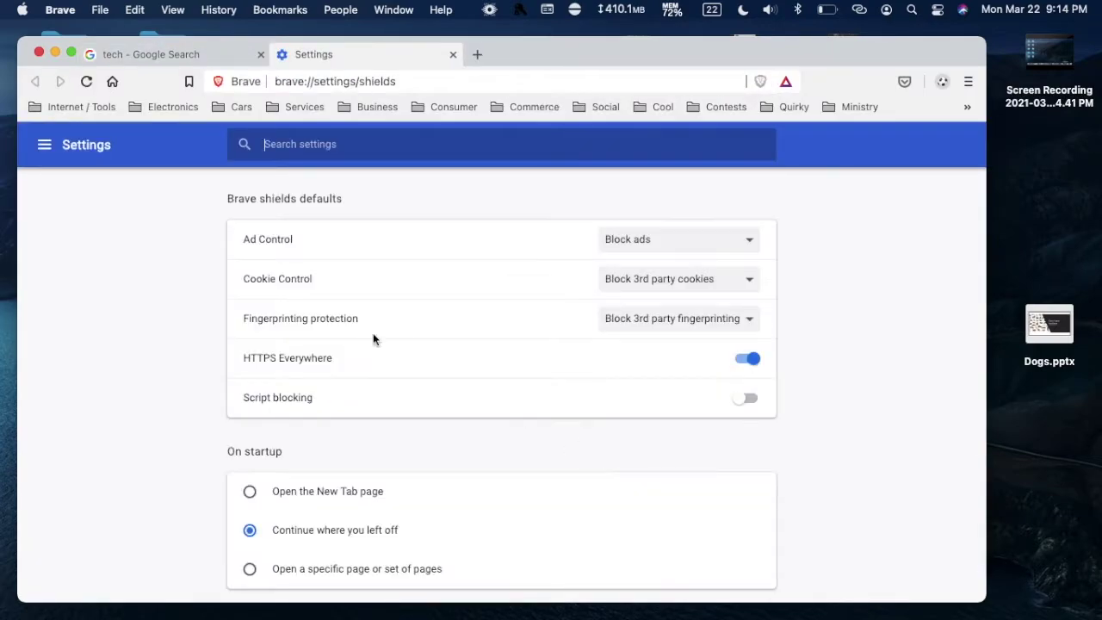
left_click(647, 246)
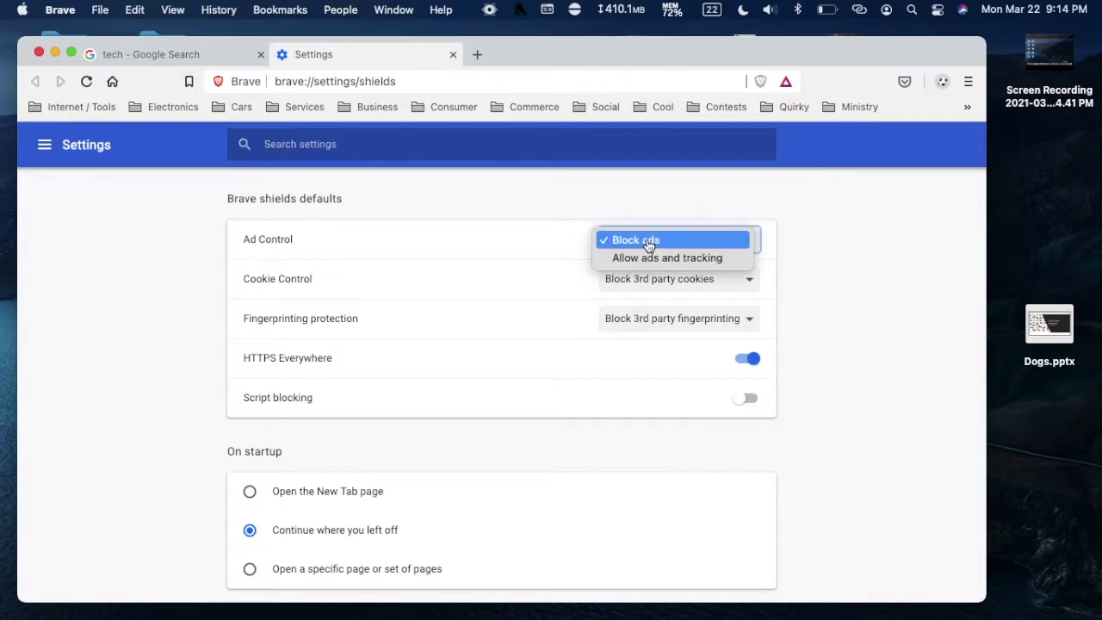
left_click(853, 256)
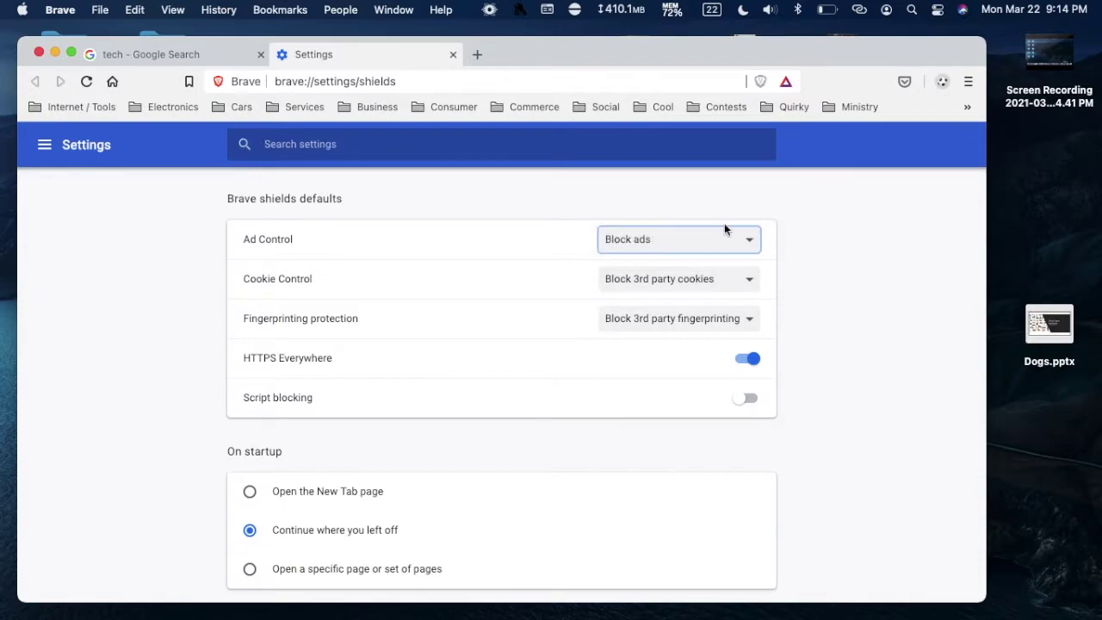
left_click(633, 294)
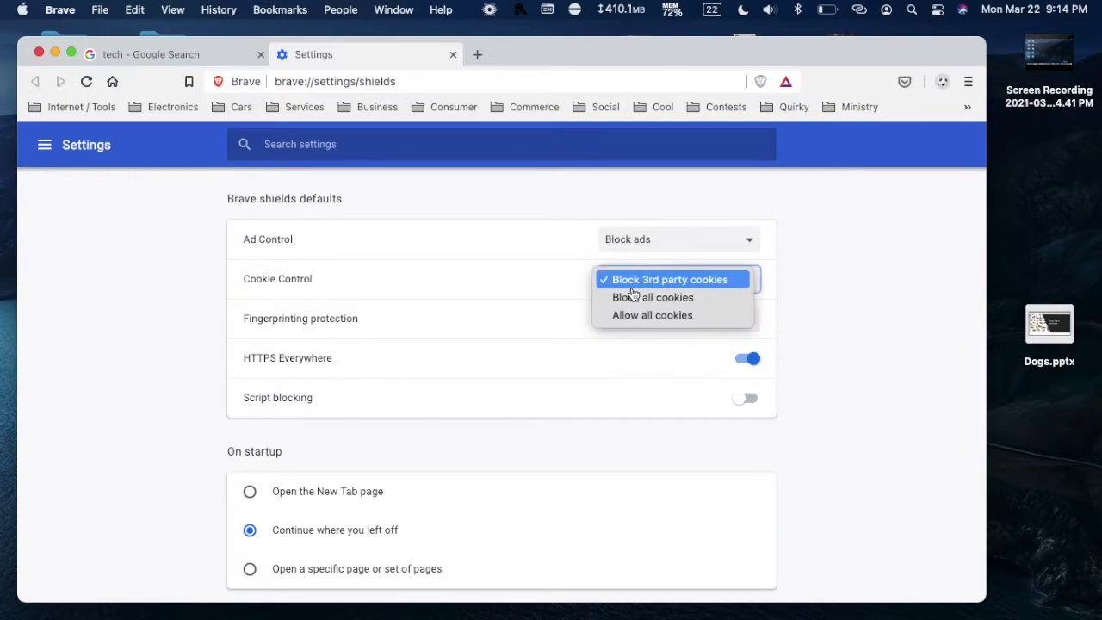
left_click(815, 318)
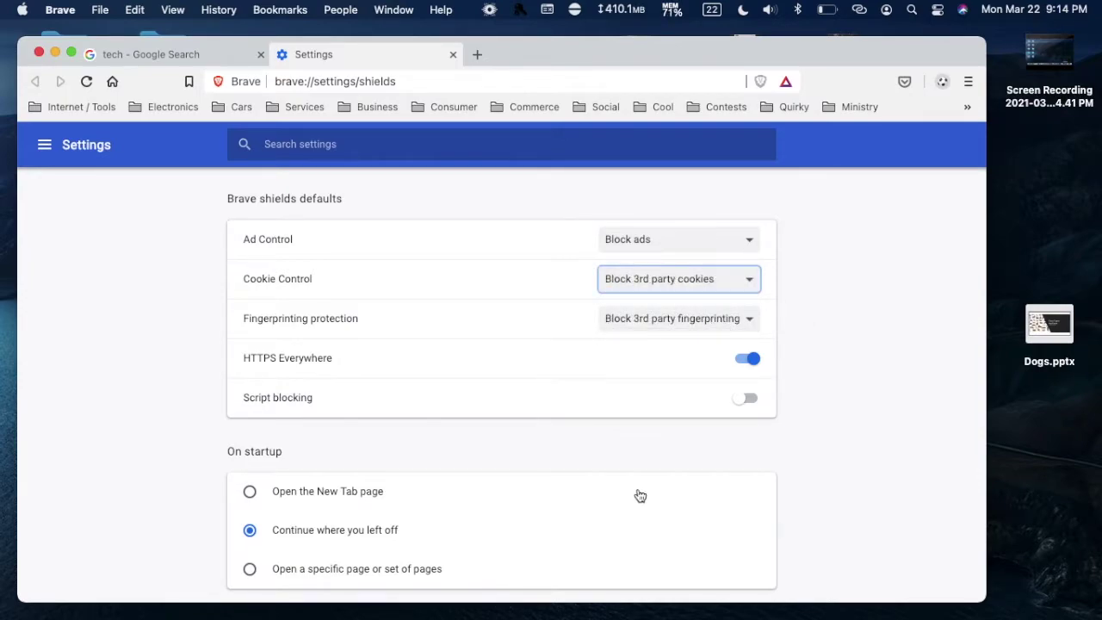
scroll(583, 341, "up", 5)
scroll(583, 339, "down", 5)
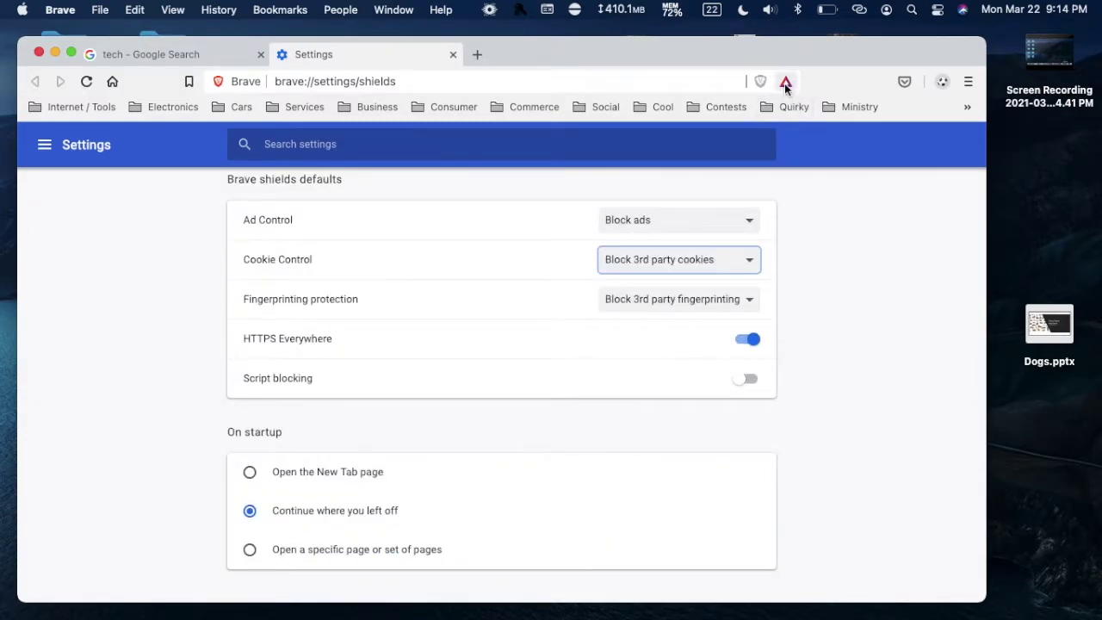
Check the Brave Rewards wallet summary and the Rewards settings page, closing the extra pages to return to the search results.
left_click(784, 83)
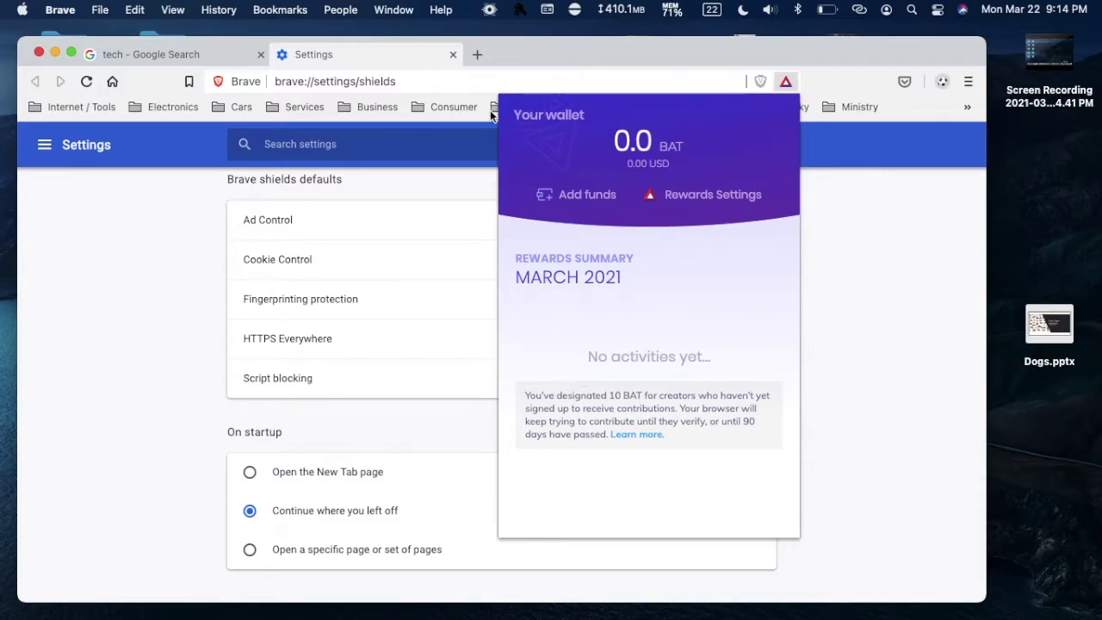
left_click(453, 55)
left_click(699, 196)
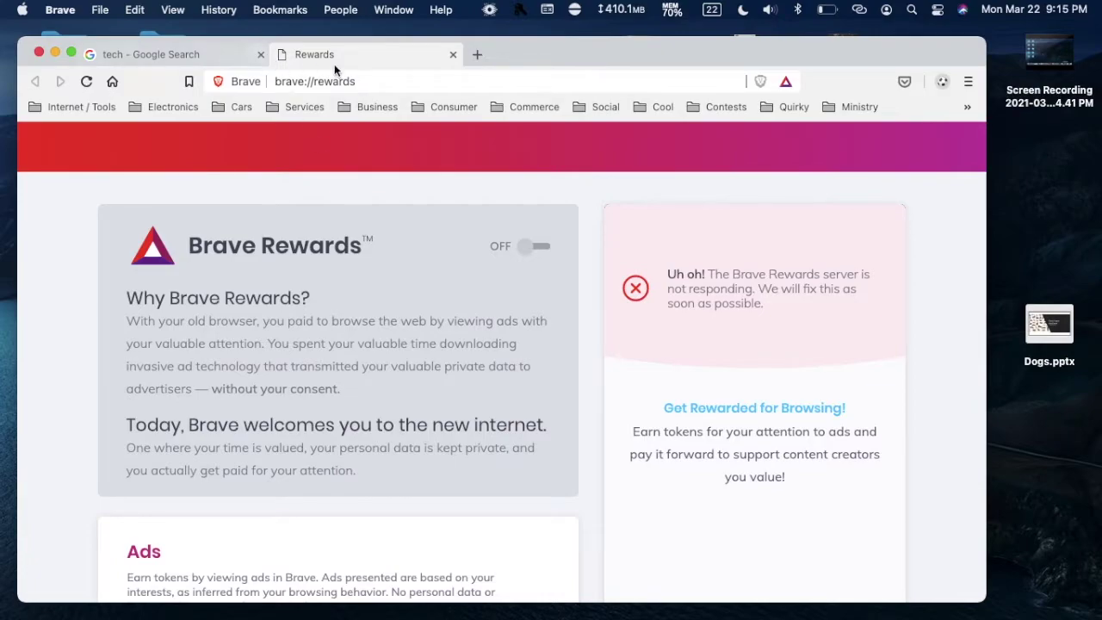
left_click(453, 54)
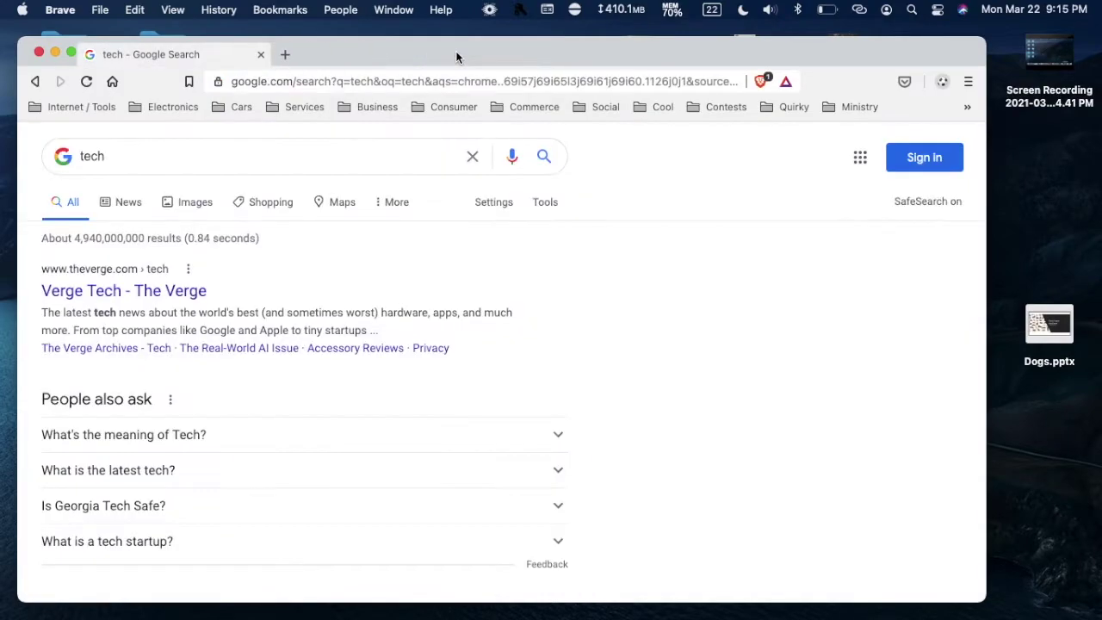
Open the Verge Tech result from the "tech" search results.
scroll(137, 278, "down", 3)
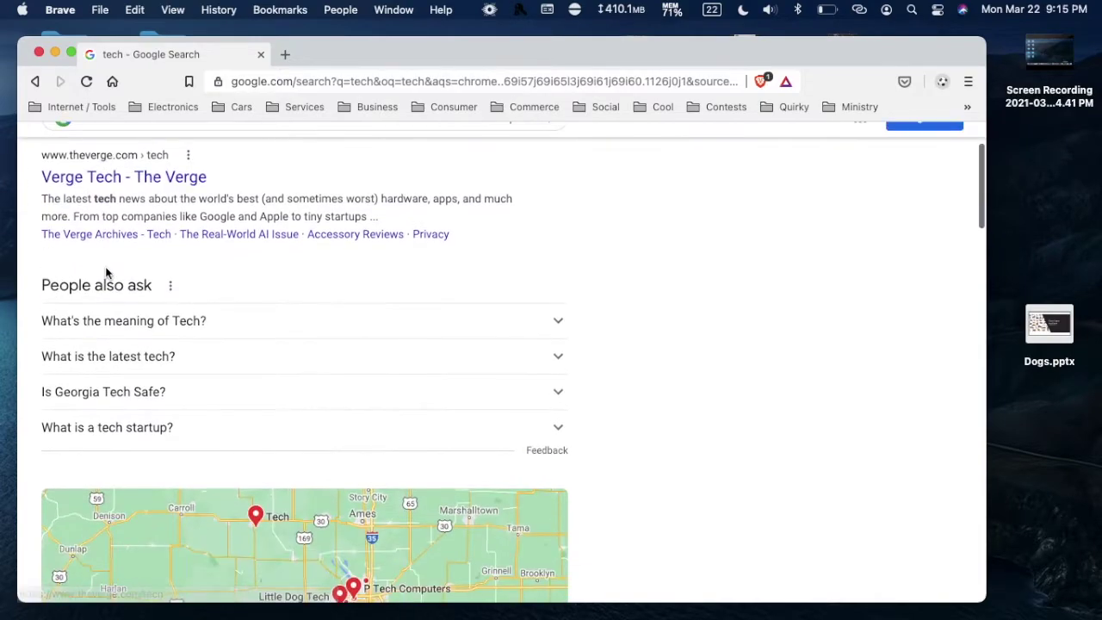
scroll(145, 272, "up", 3)
left_click(178, 286)
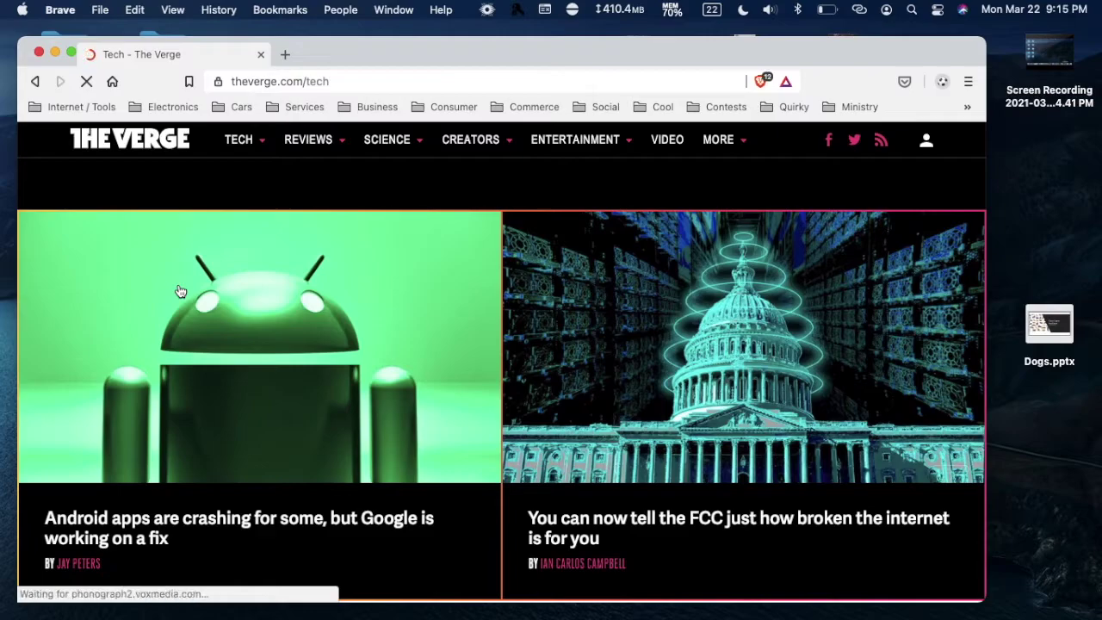
Look through The Verge's tech page for ads and open the lead article about Android apps crashing.
scroll(293, 421, "down", 5)
scroll(291, 419, "down", 7)
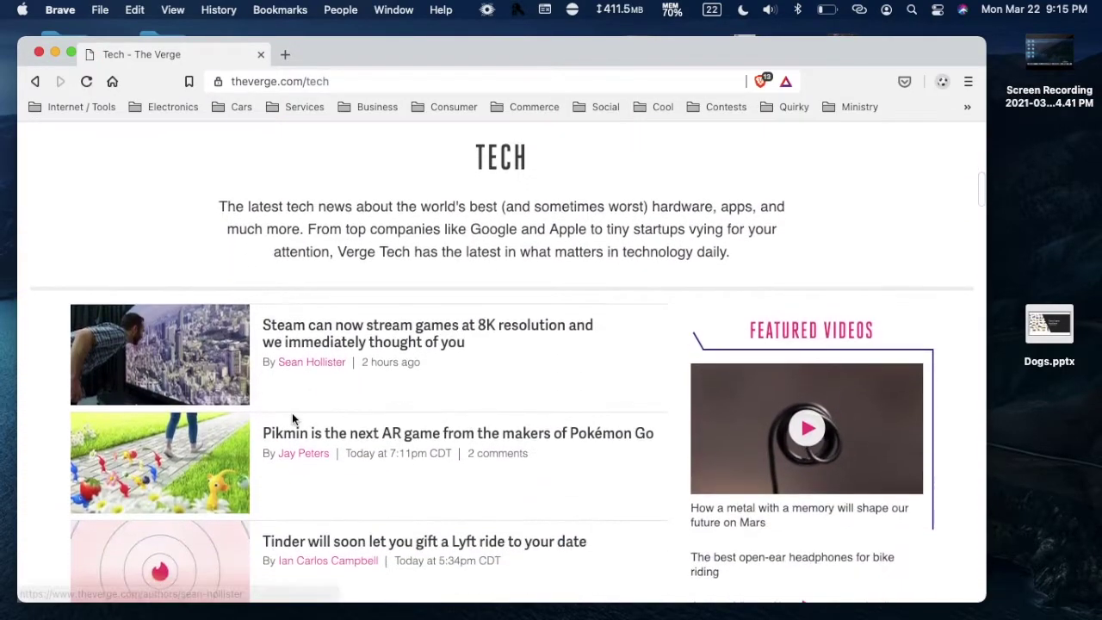
scroll(292, 419, "down", 2)
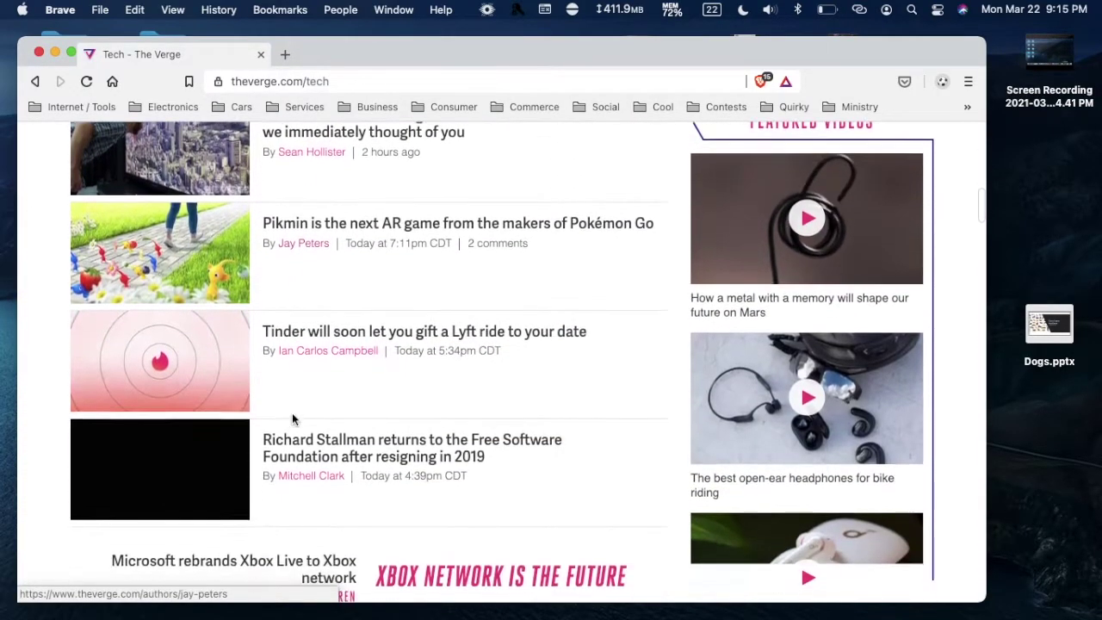
scroll(291, 419, "down", 6)
scroll(291, 412, "down", 18)
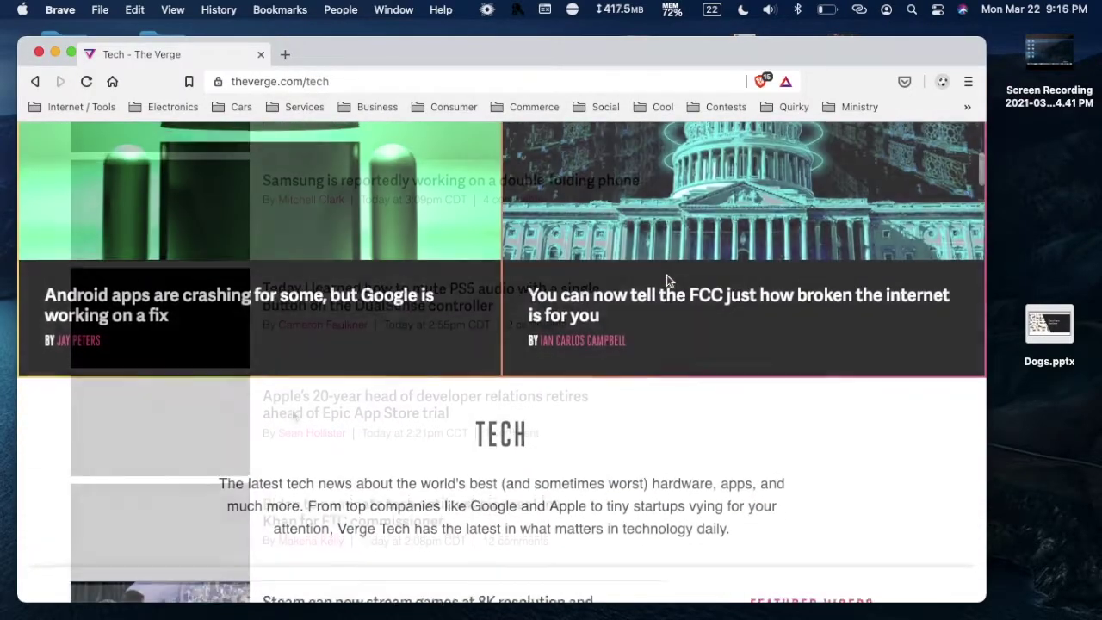
scroll(666, 280, "down", 16)
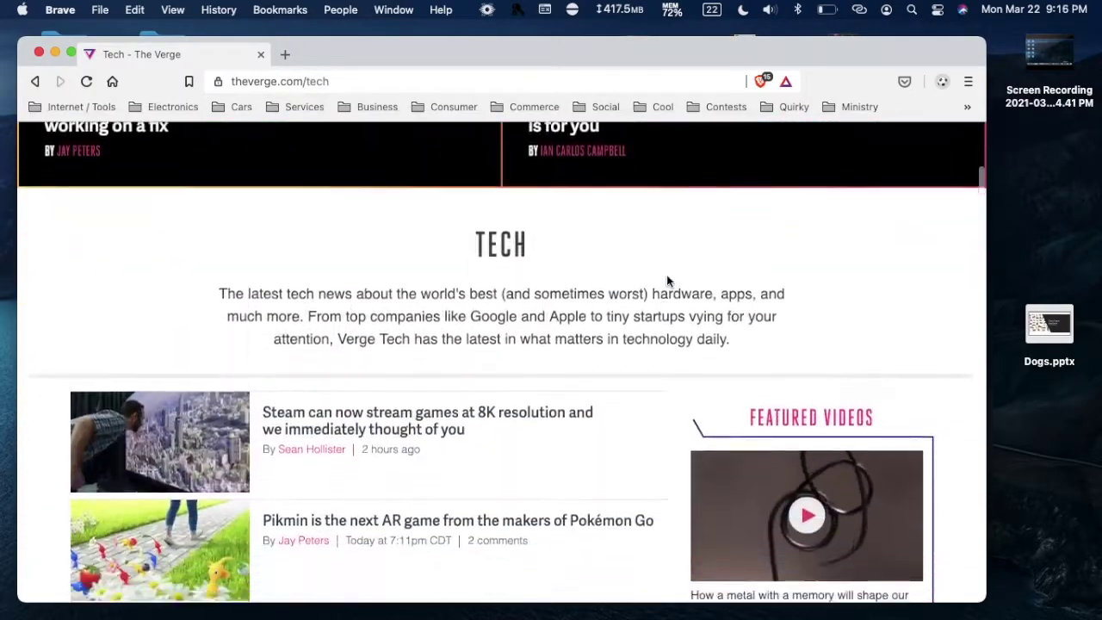
scroll(667, 280, "down", 17)
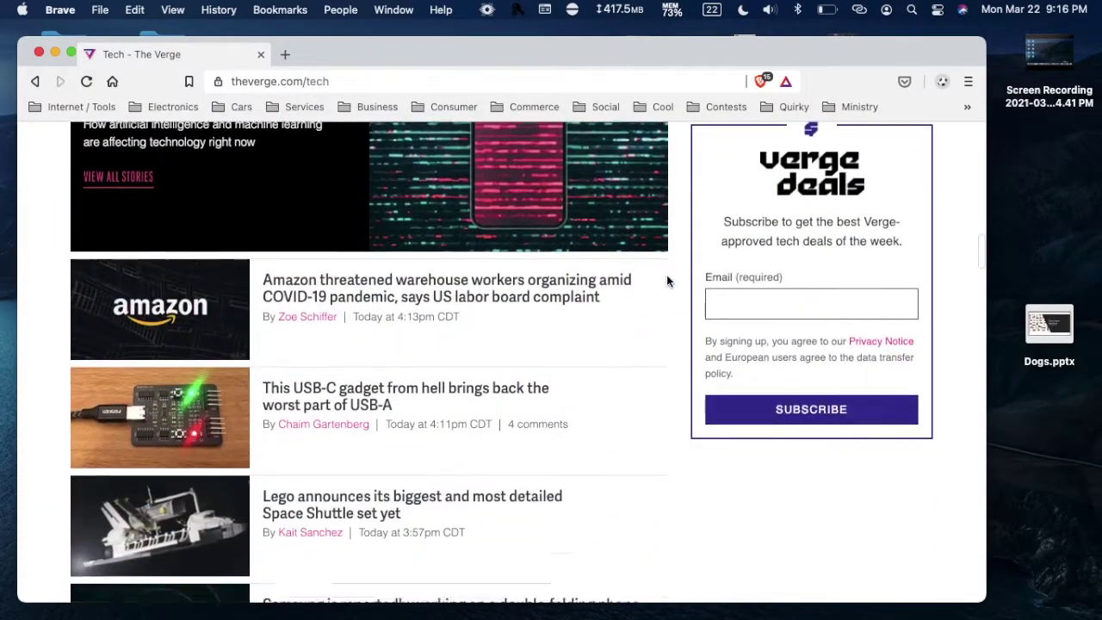
scroll(666, 279, "up", 20)
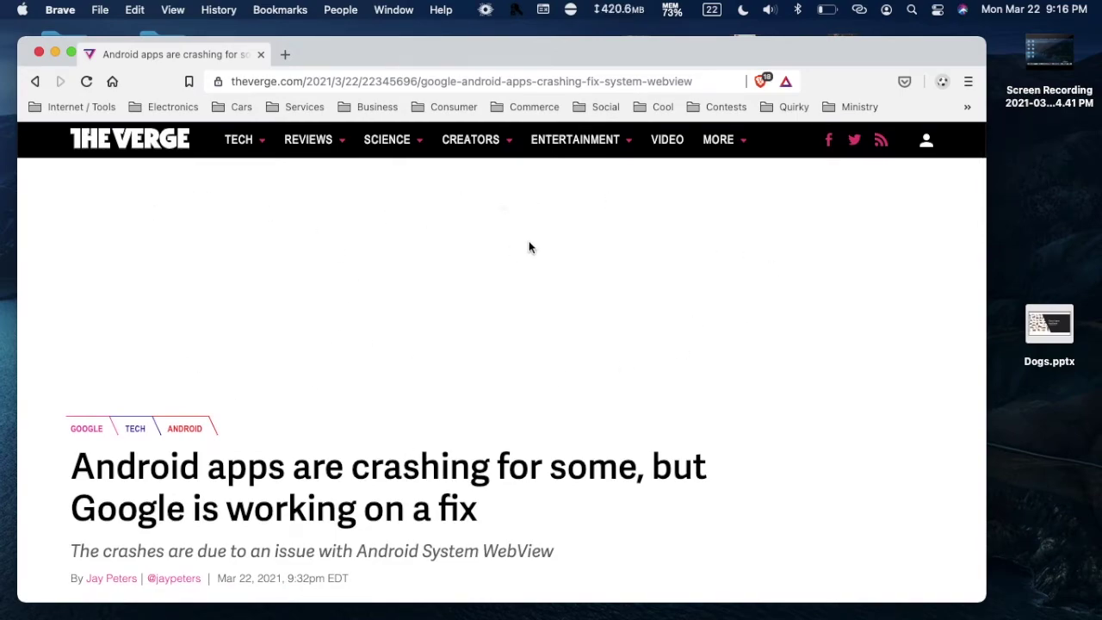
Examine the Android crash article from headline to footer for ads, including the area above the headline and beside the lead image.
scroll(121, 305, "down", 1)
scroll(121, 304, "down", 10)
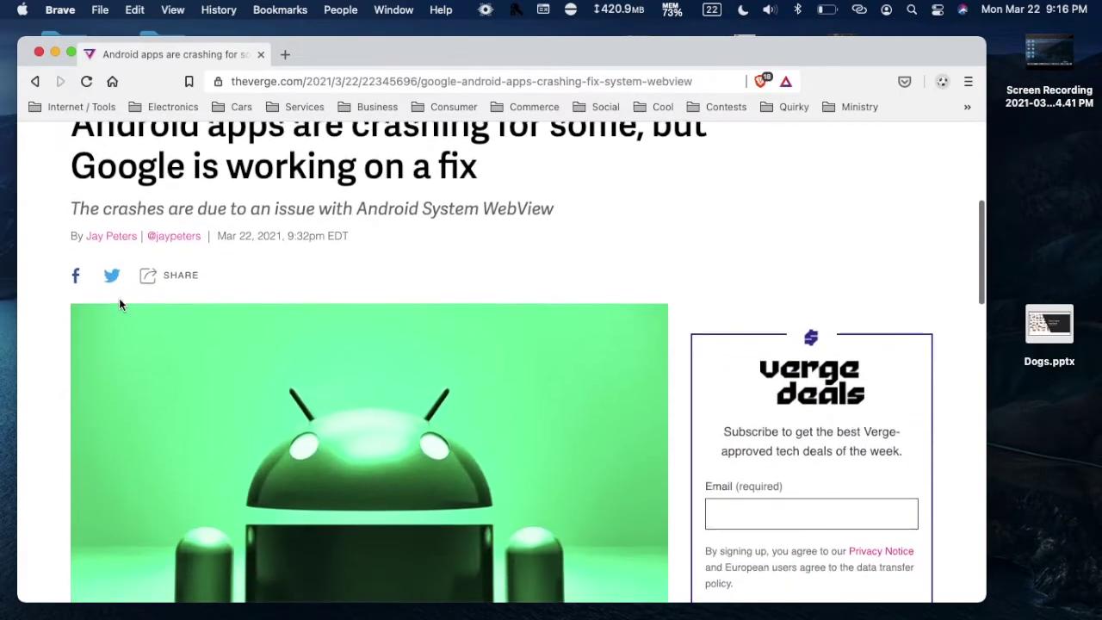
scroll(797, 486, "down", 13)
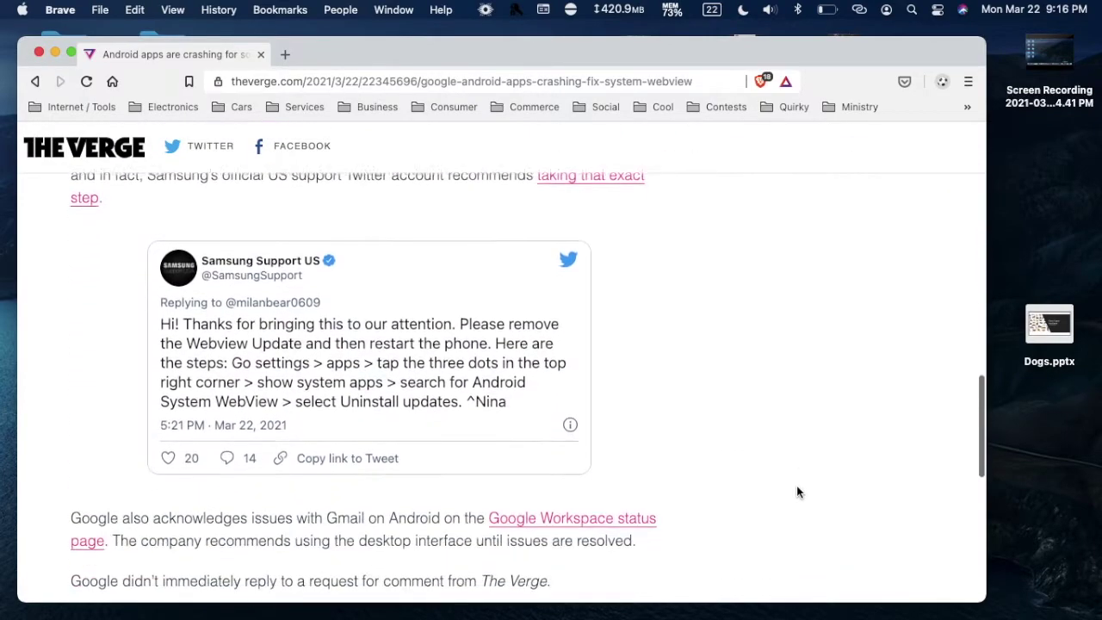
scroll(266, 289, "down", 4)
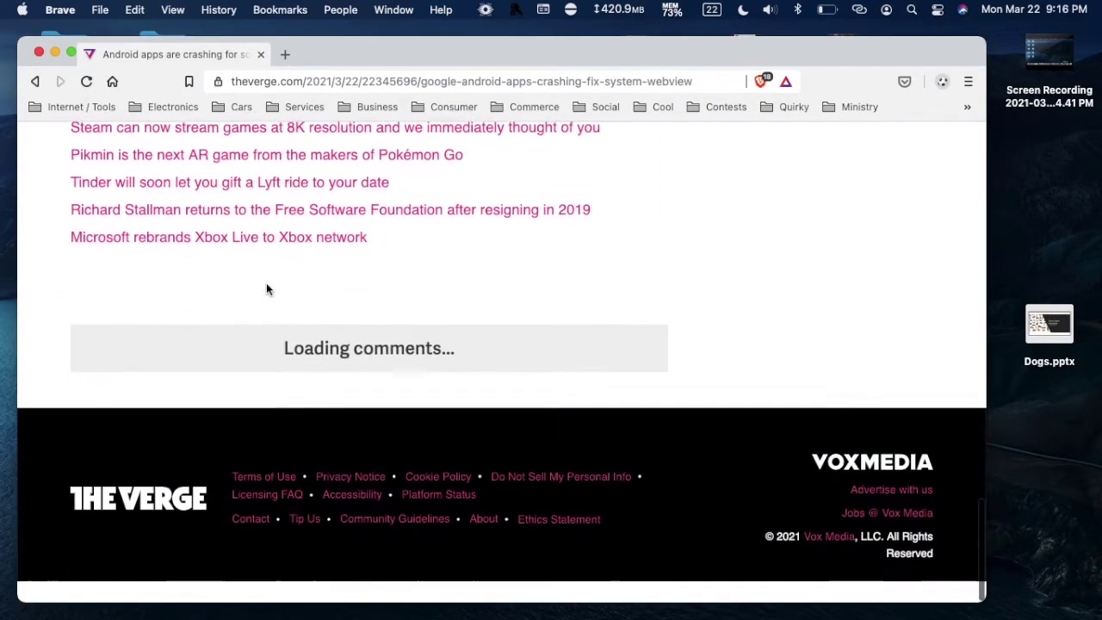
key("cmd+Up")
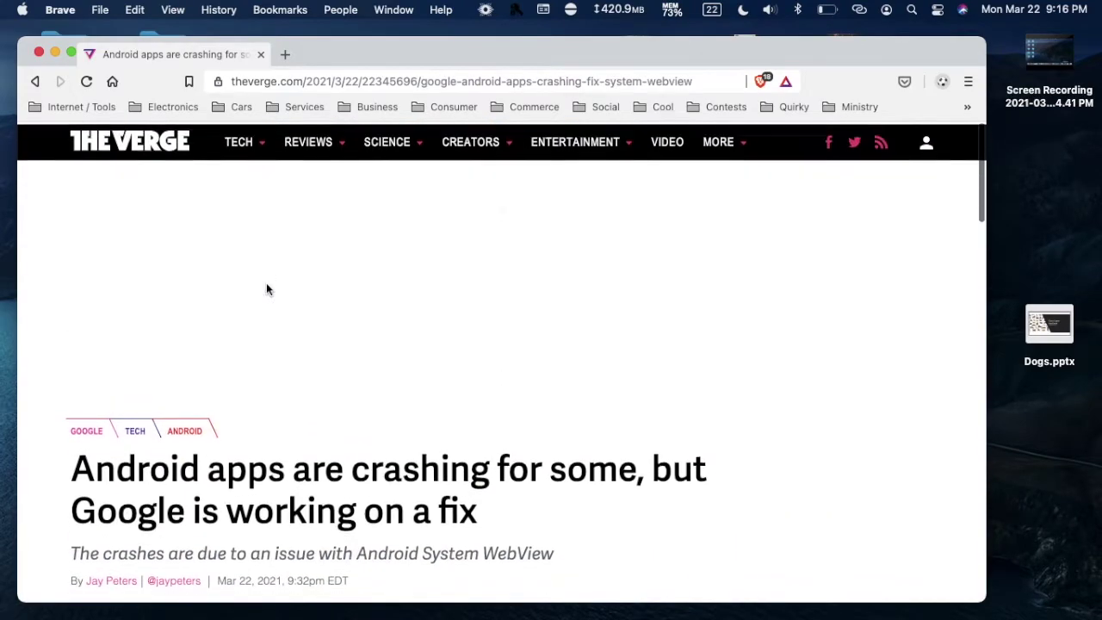
scroll(464, 355, "down", 2)
scroll(499, 397, "down", 5)
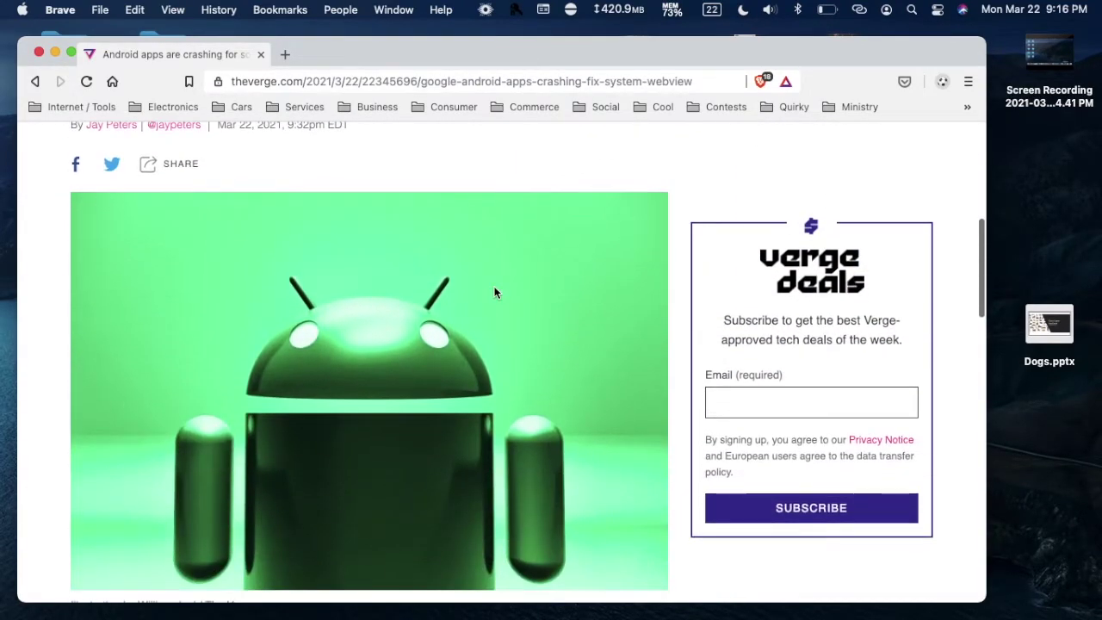
Check in the Shields details how many ads and trackers are blocked on the Verge article.
left_click(760, 81)
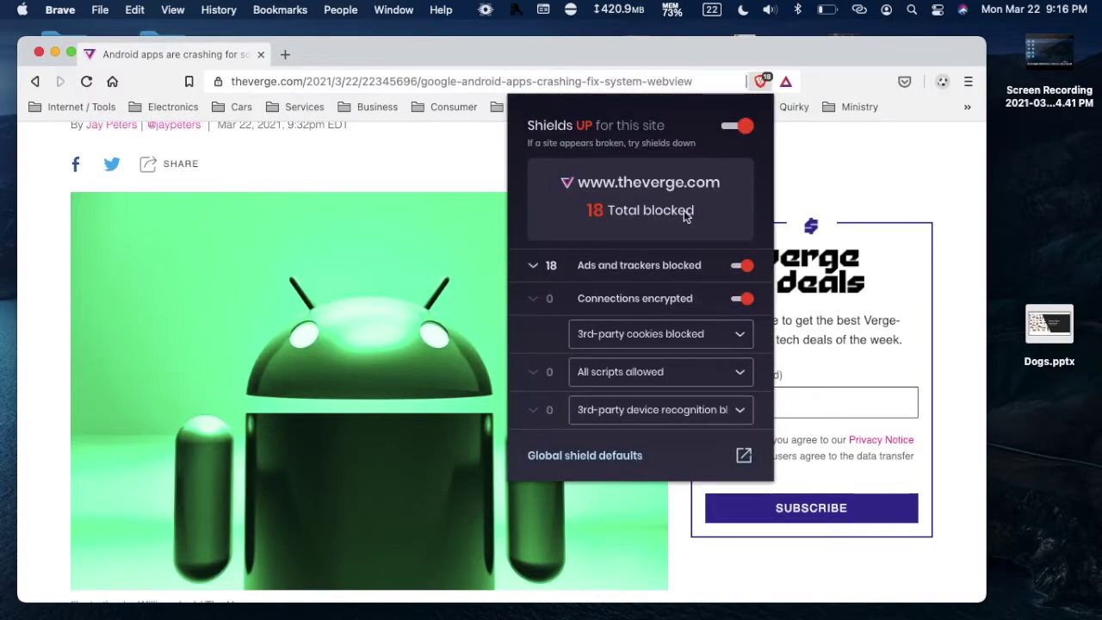
left_click(814, 168)
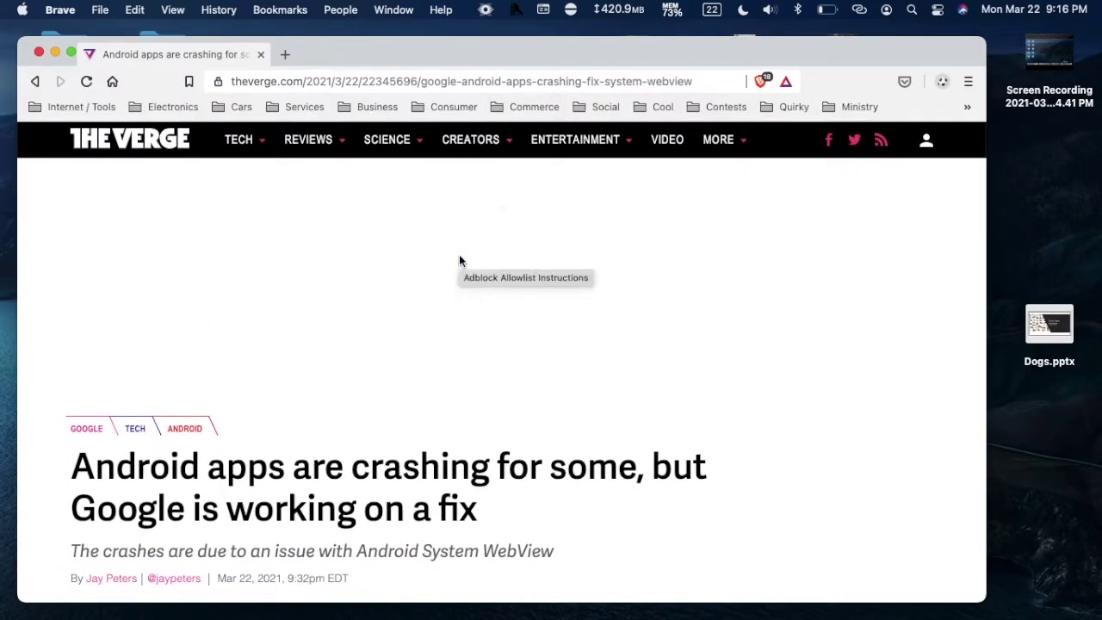
scroll(215, 275, "down", 1)
Load youtube.com in a new tab and search it for "5g explained".
left_click(286, 54)
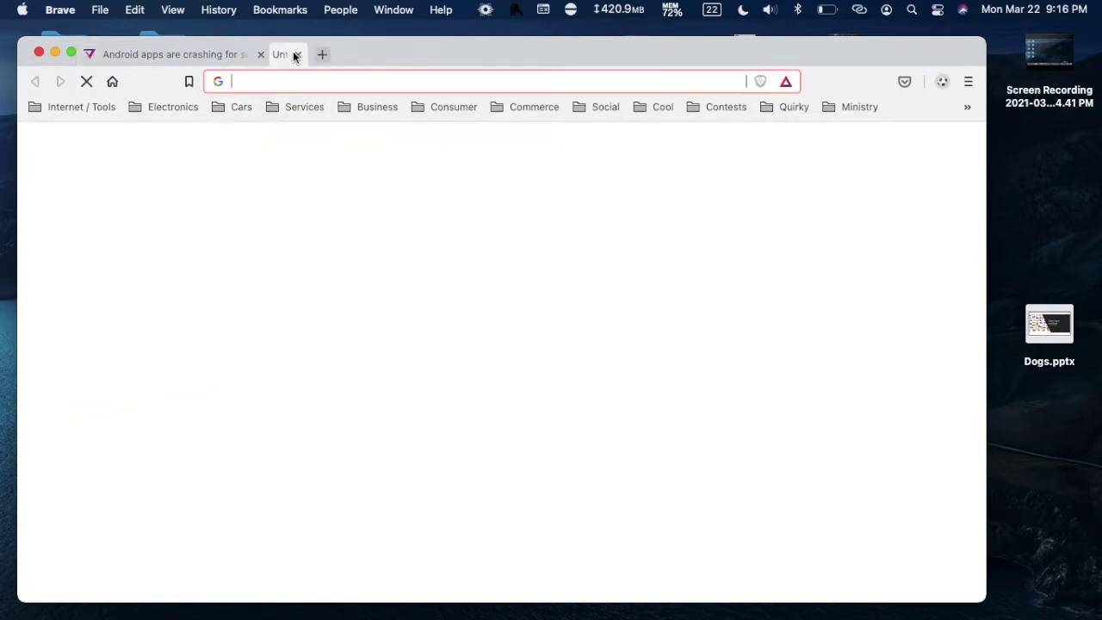
type("youtube.com")
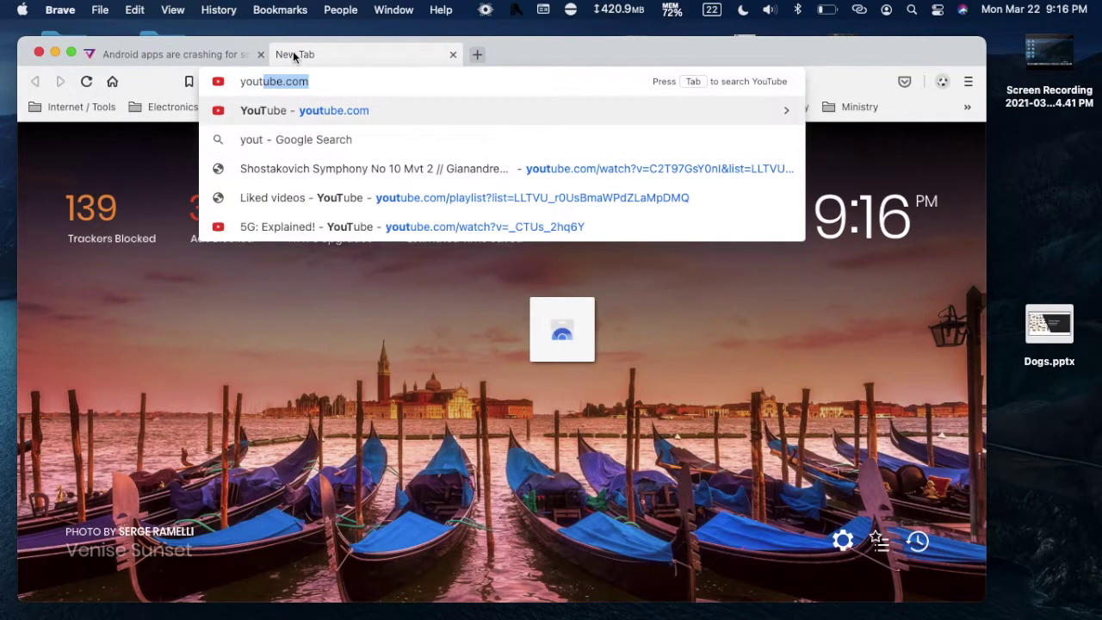
key("Return")
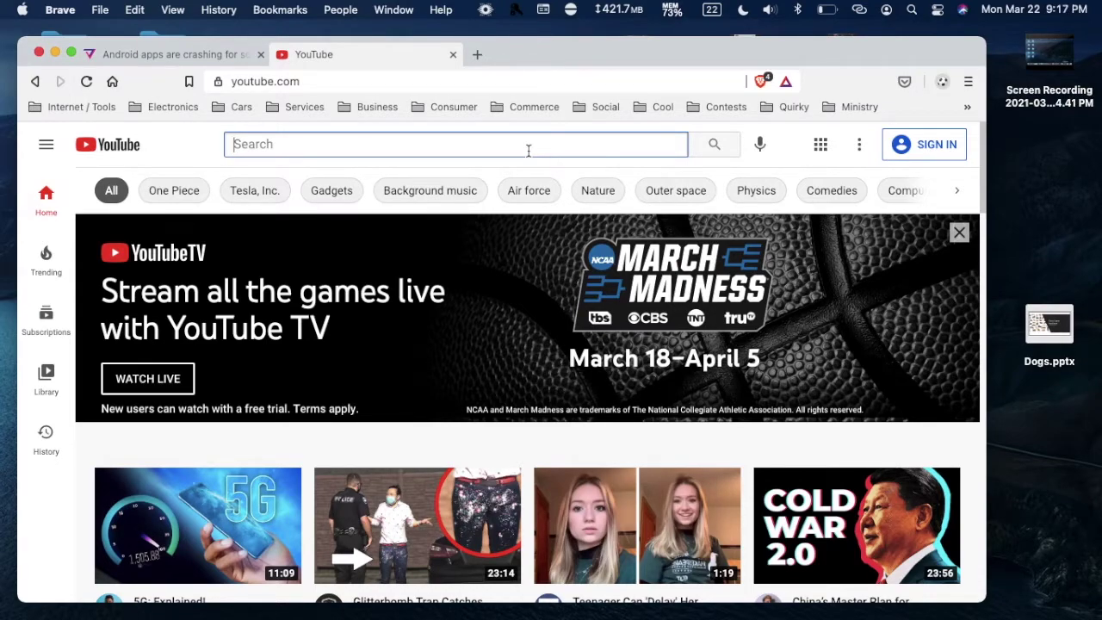
type("5g")
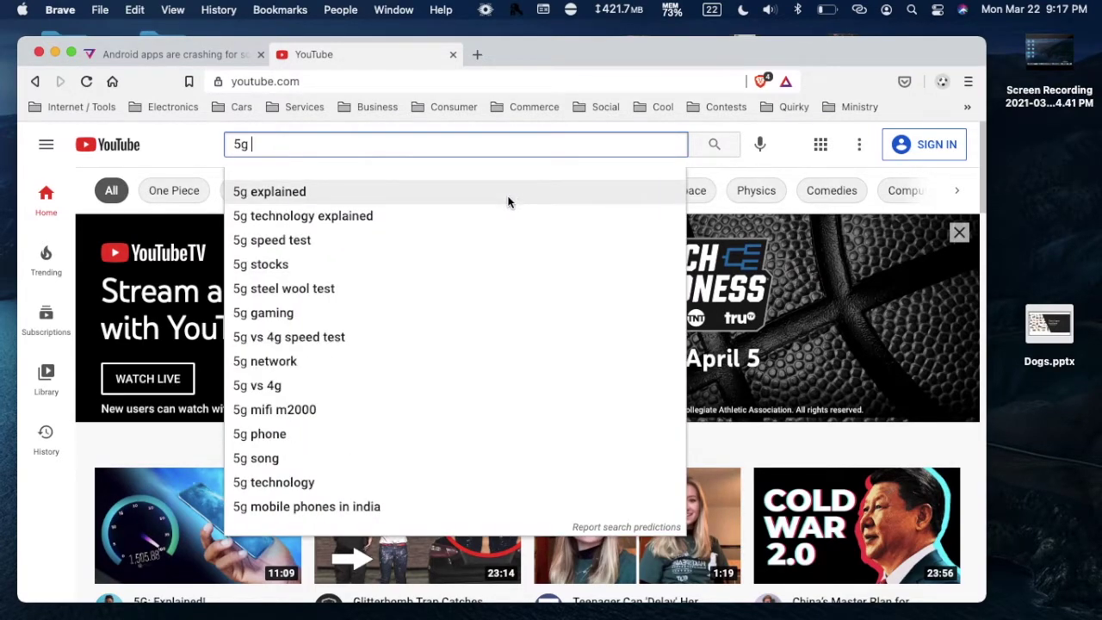
left_click(508, 202)
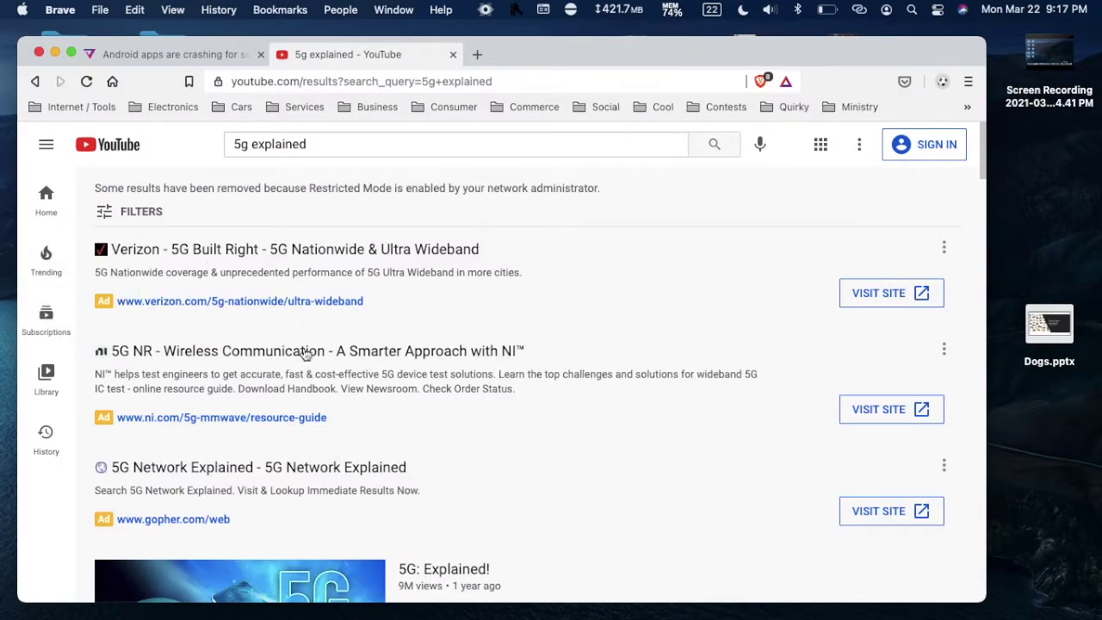
Play the "5G: Explained!" video from the results, dismiss the signed-out notice, and pause the playback.
scroll(334, 483, "down", 3)
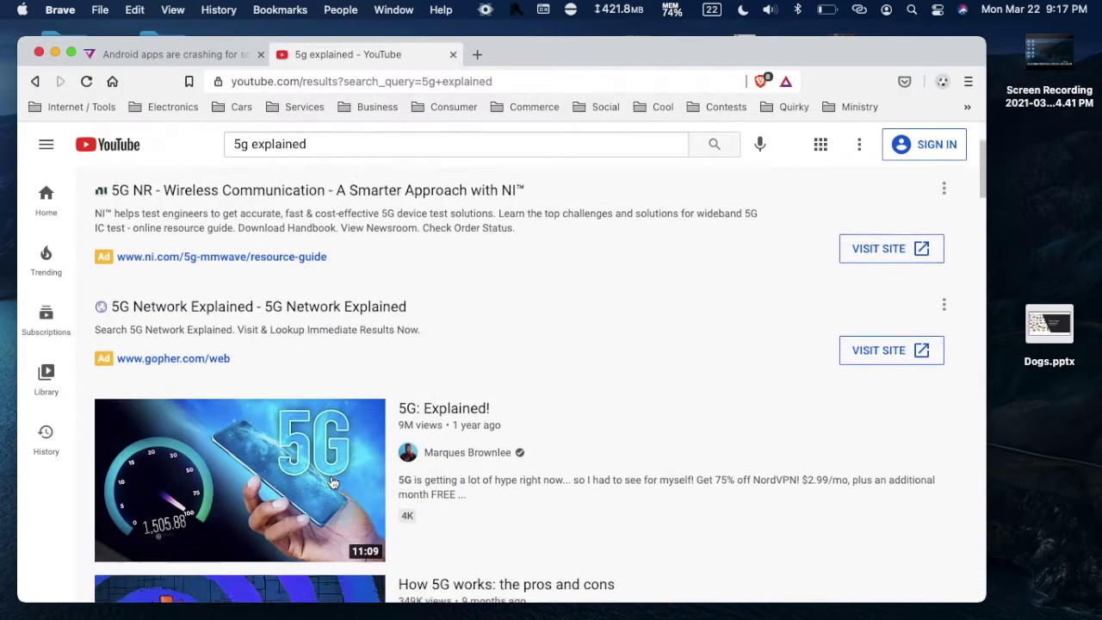
scroll(334, 483, "down", 2)
left_click(241, 370)
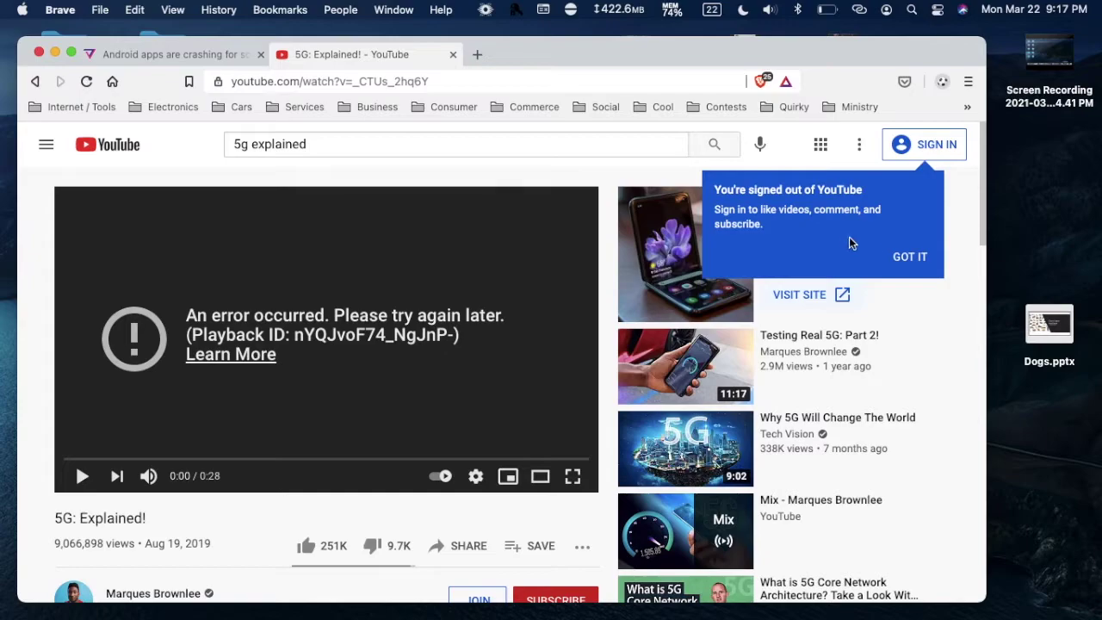
left_click(912, 255)
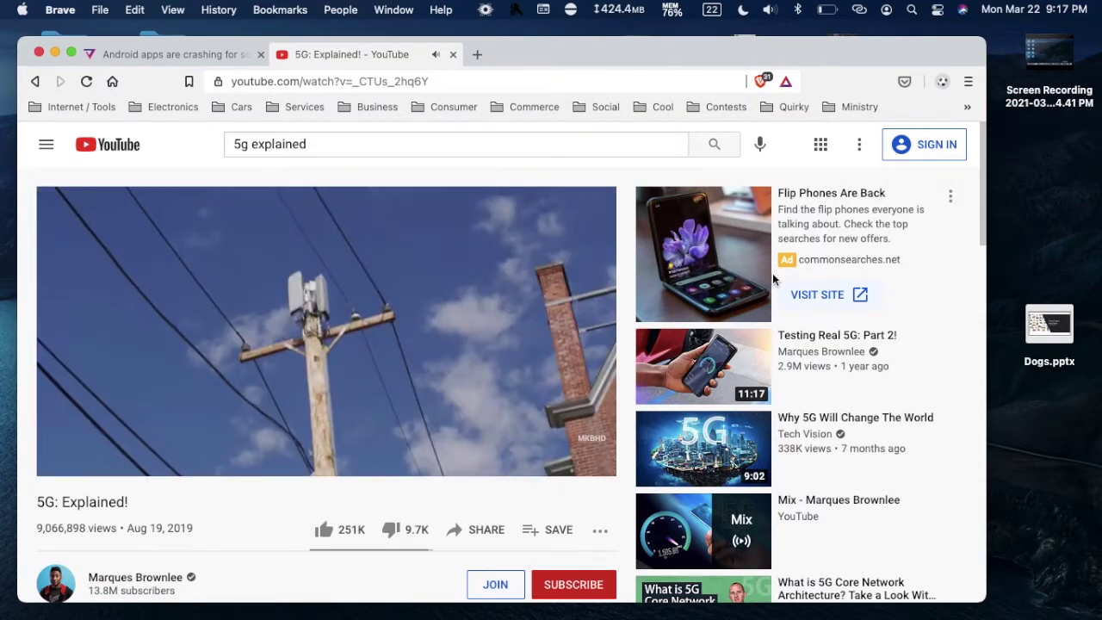
left_click(562, 306)
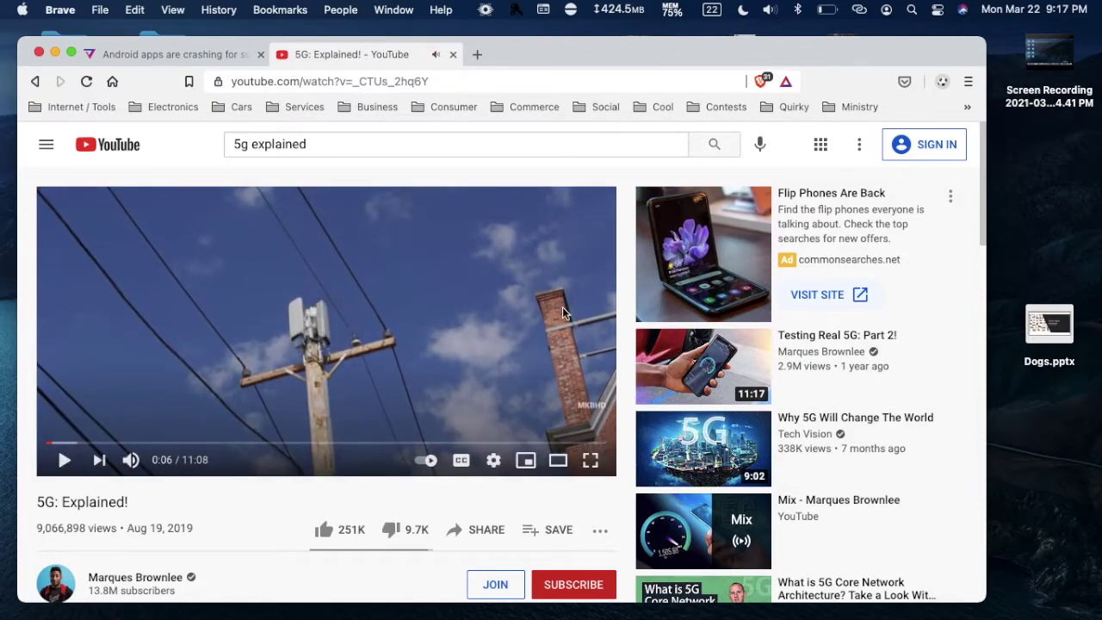